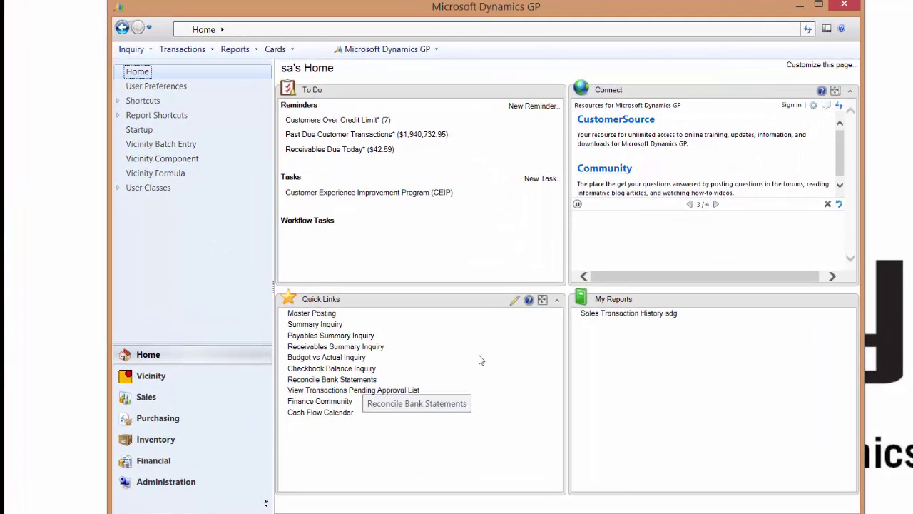
# Open Excel Report Builder from Tools > SmartList Builder in Microsoft Dynamics GP.
pyautogui.click(433, 51)
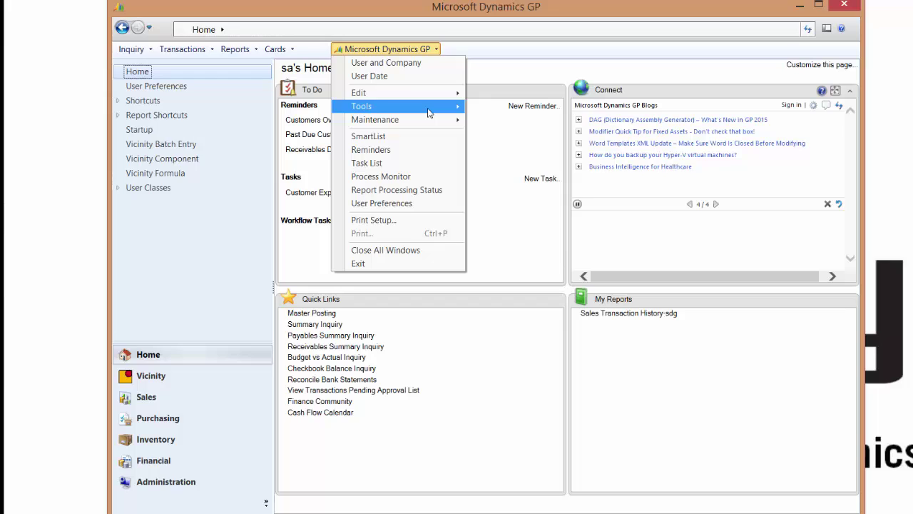
pyautogui.moveTo(430, 113)
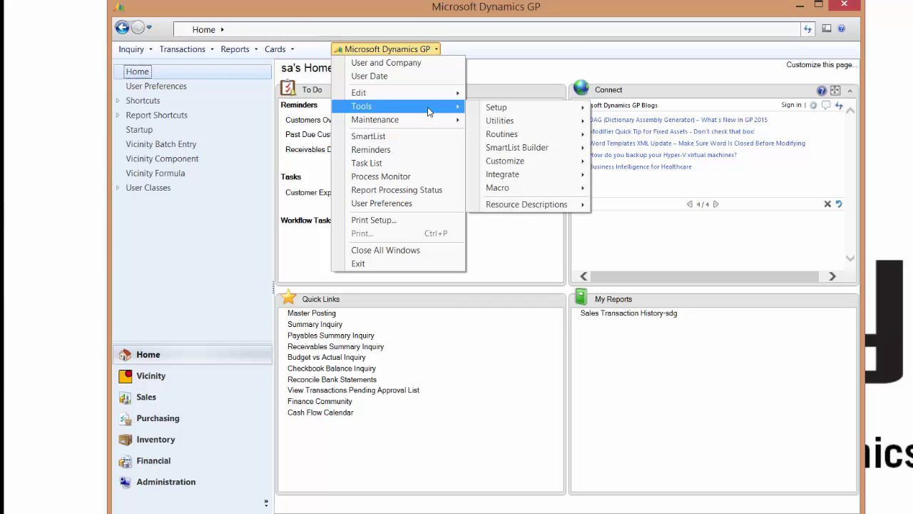
pyautogui.moveTo(514, 150)
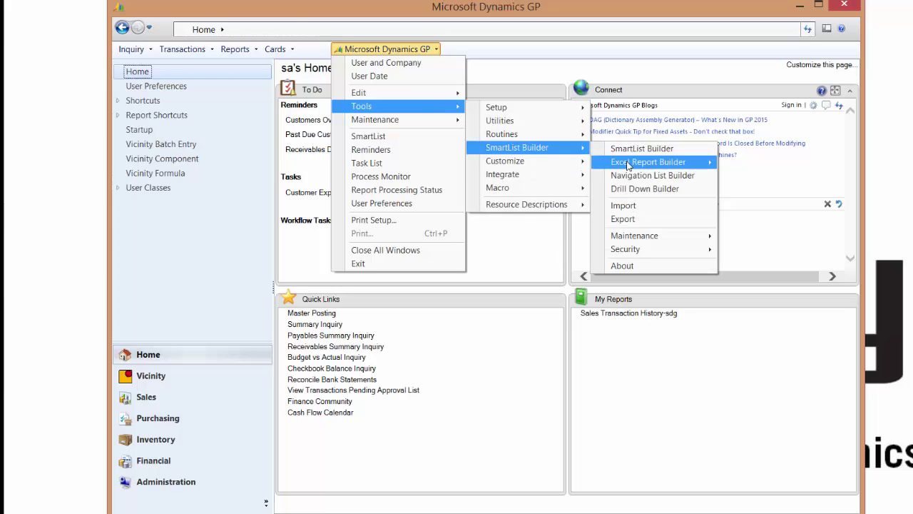
pyautogui.moveTo(628, 164)
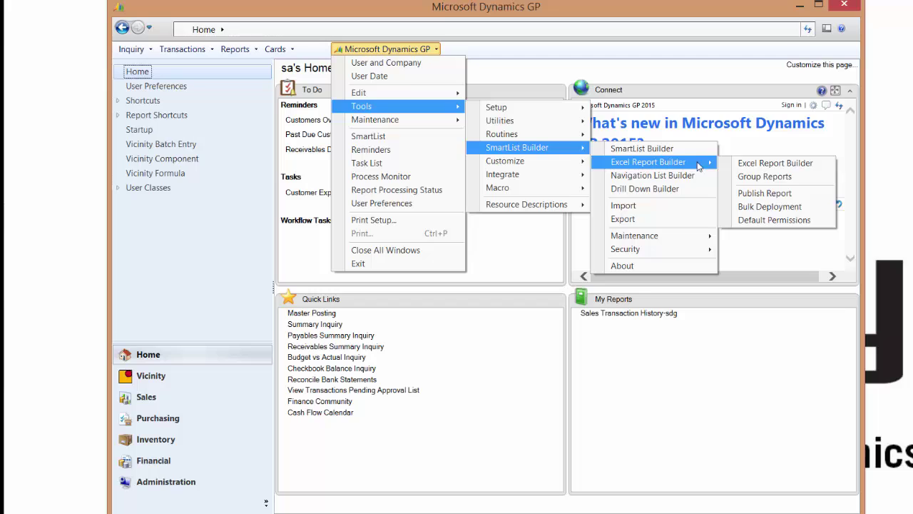
pyautogui.click(769, 163)
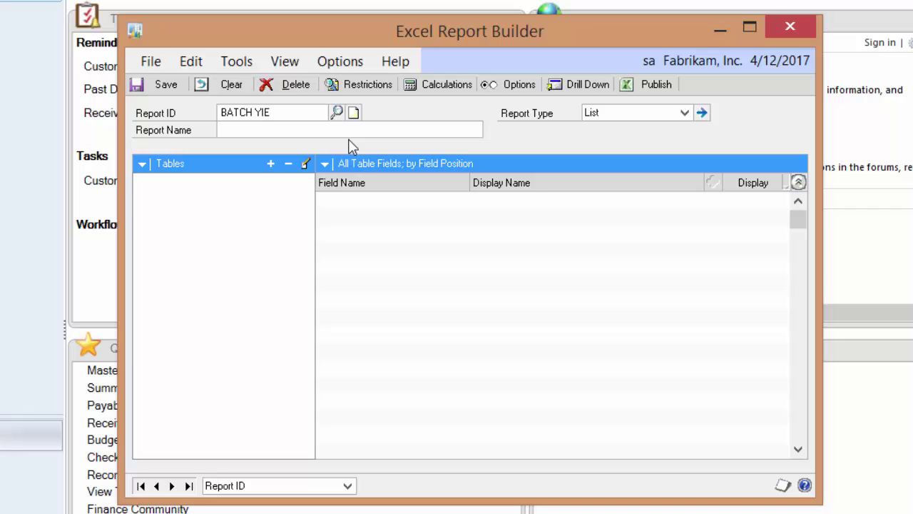
# Name the report 'Batch Yield' and keep its Report Type as List.
pyautogui.press('Tab')
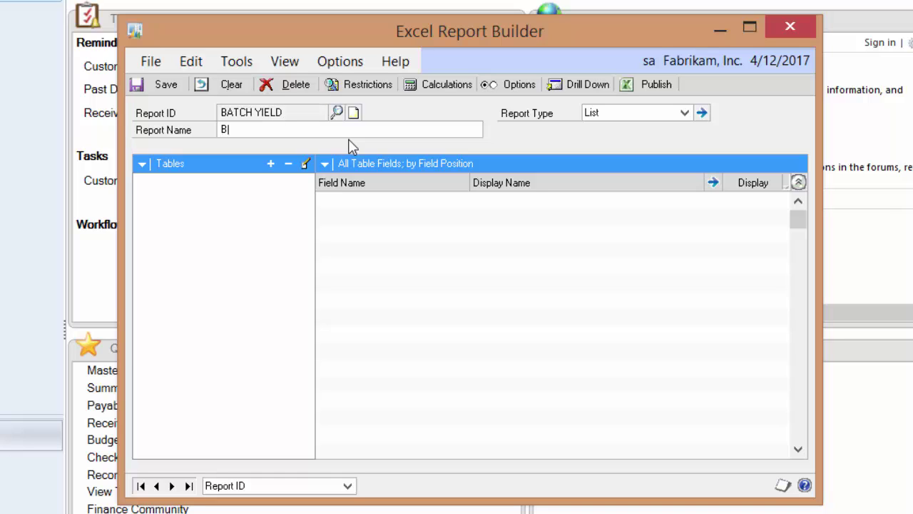
pyautogui.write('Batch Yield')
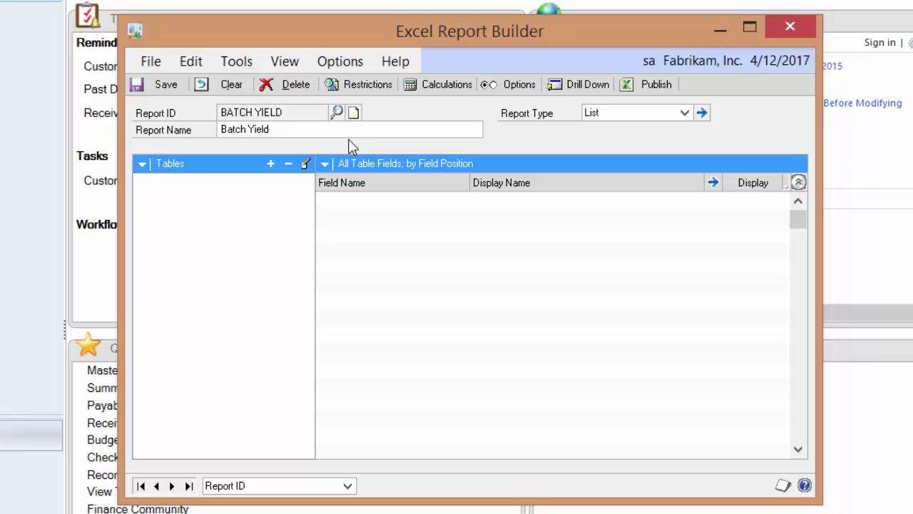
pyautogui.press('Tab')
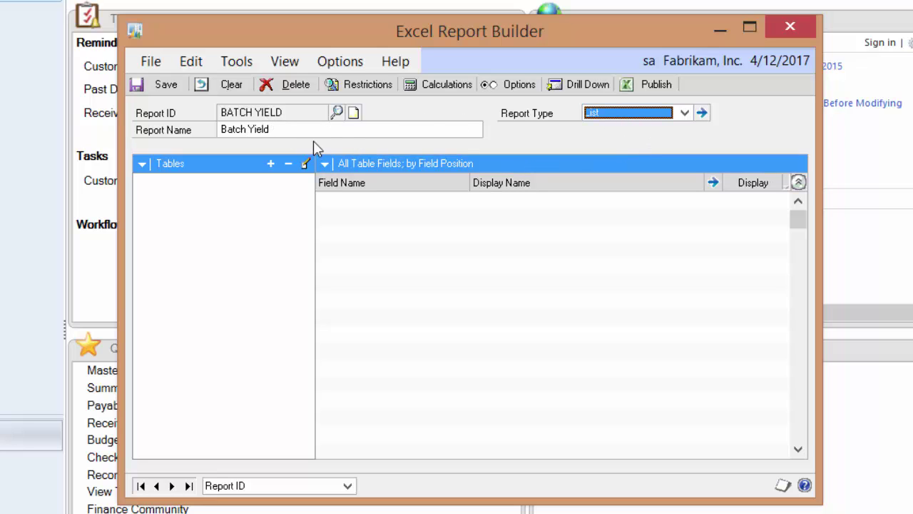
pyautogui.click(683, 114)
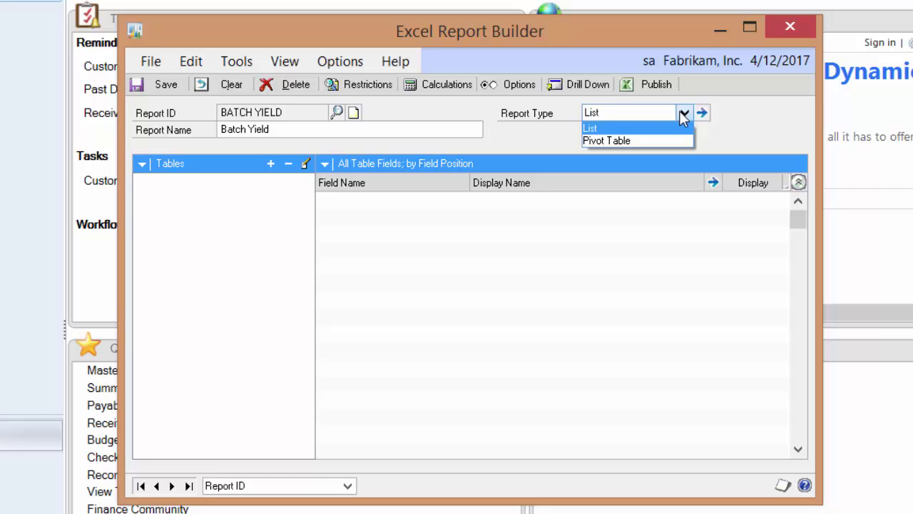
pyautogui.click(683, 114)
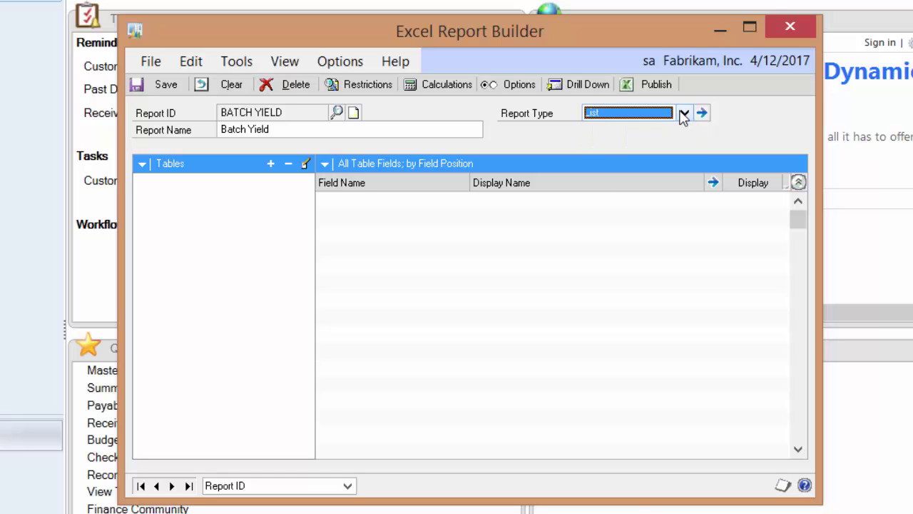
pyautogui.click(272, 165)
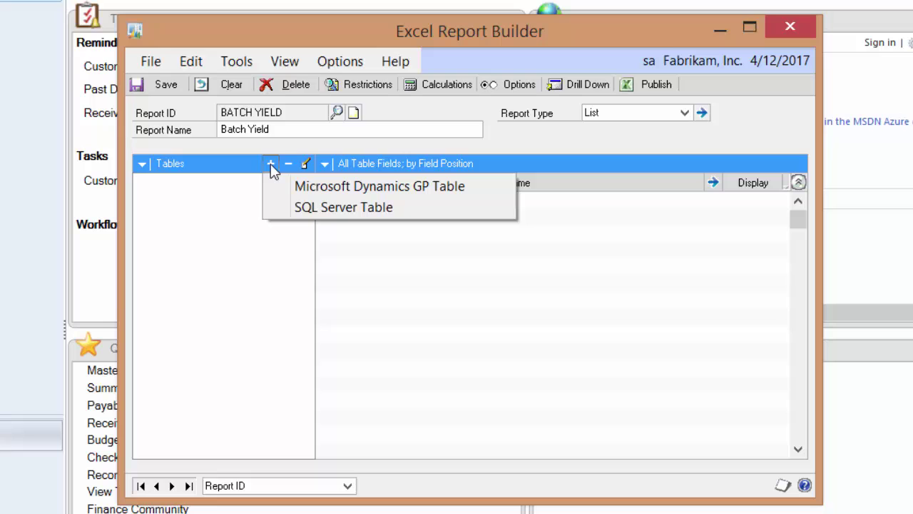
# Add the SQL Server view vv_Production Control_Ops Closed_Batch Yield from the VicDemo database.
pyautogui.click(316, 208)
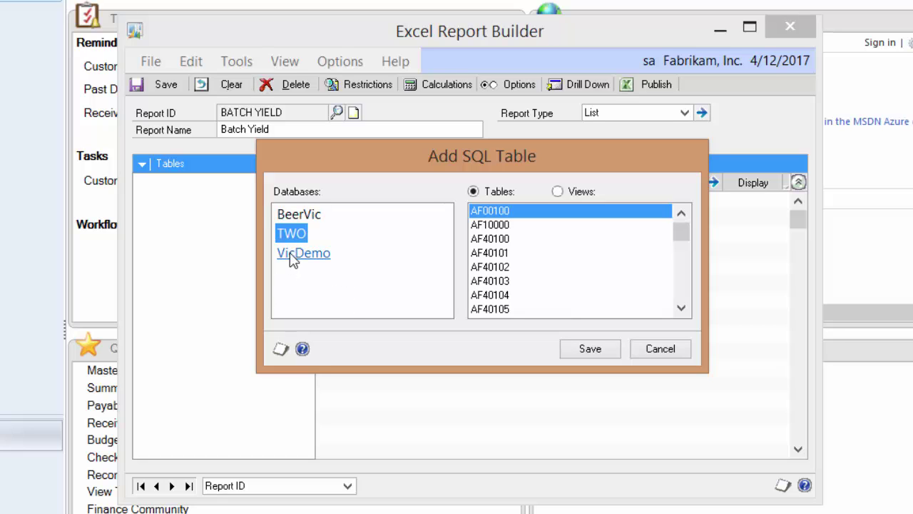
pyautogui.click(291, 258)
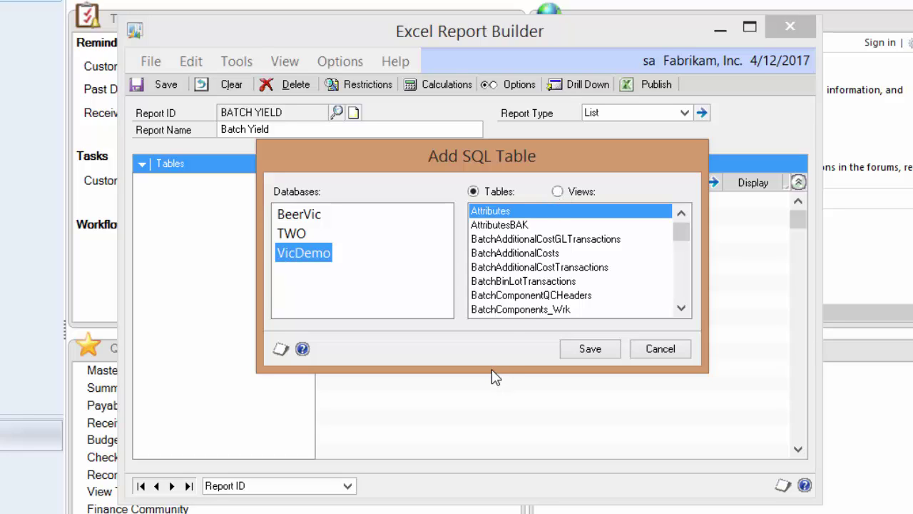
pyautogui.moveTo(686, 240); pyautogui.dragTo(663, 228)
pyautogui.click(301, 235)
pyautogui.click(313, 217)
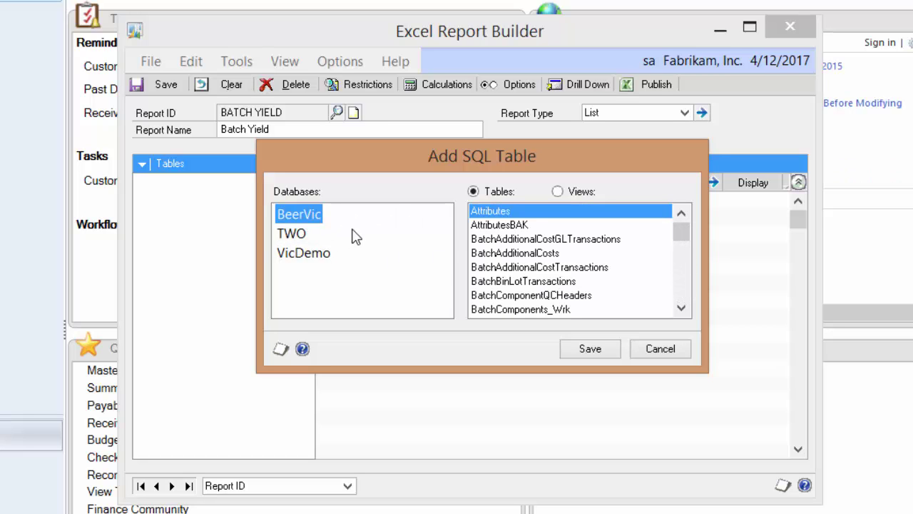
pyautogui.click(305, 259)
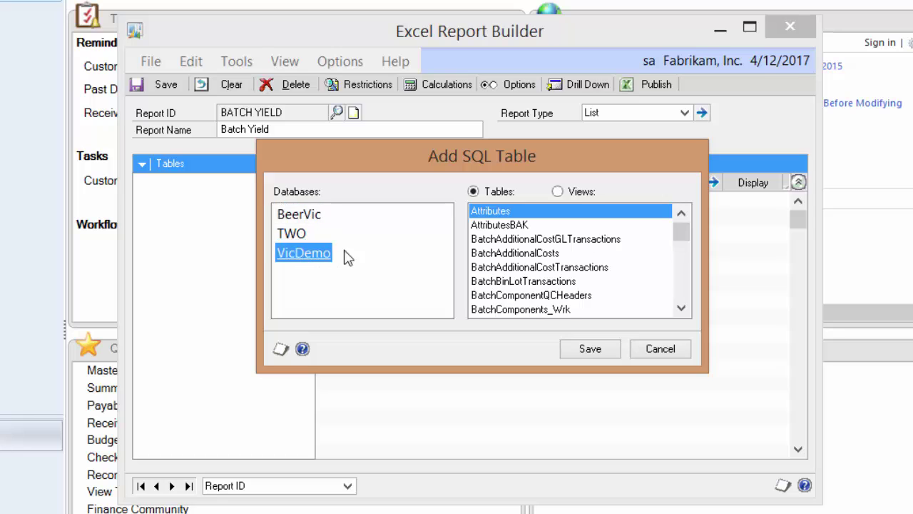
pyautogui.click(557, 191)
pyautogui.moveTo(682, 236); pyautogui.dragTo(683, 292)
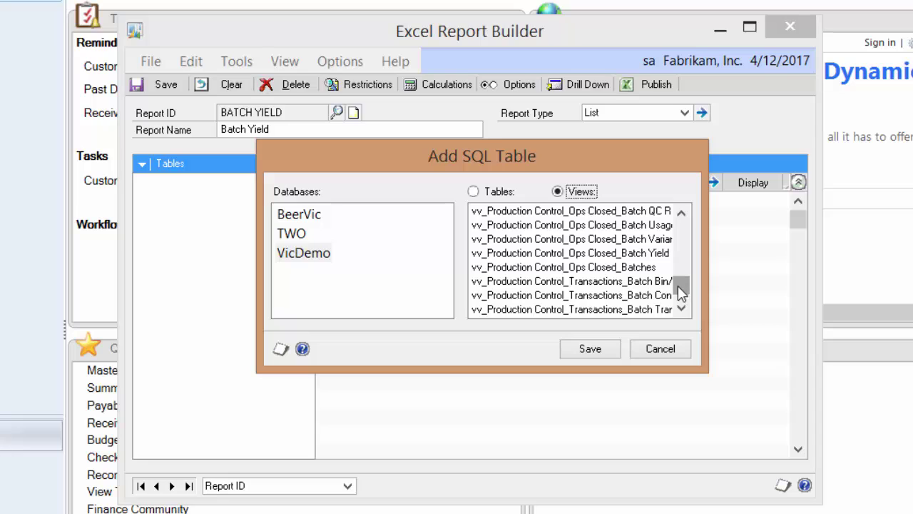
pyautogui.click(580, 255)
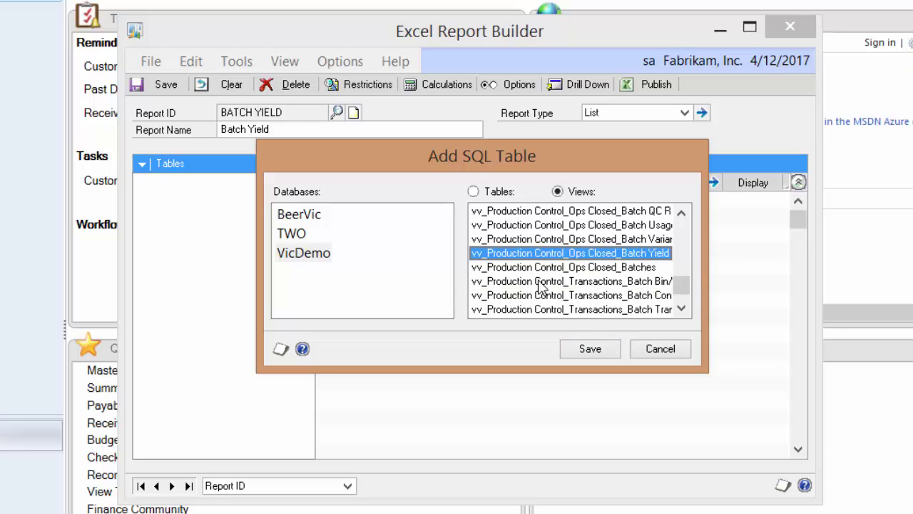
pyautogui.click(589, 349)
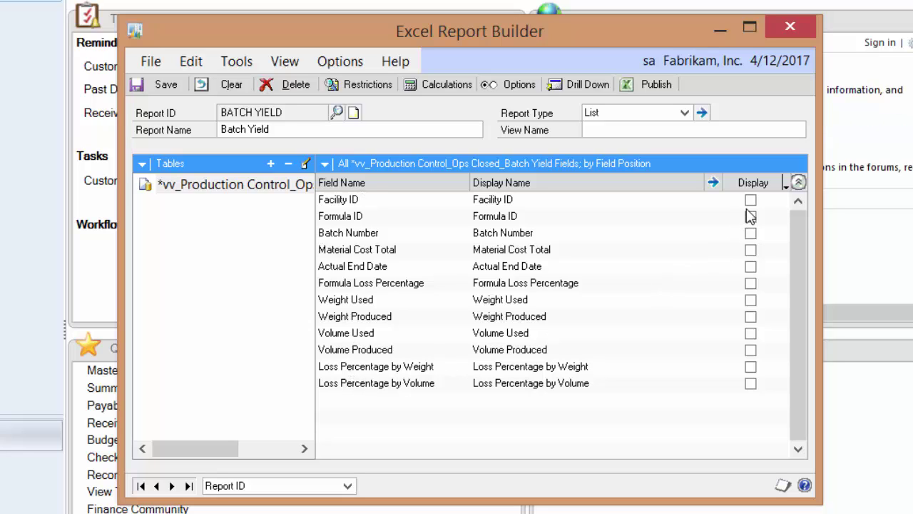
# Mark all twelve fields for display and set the View Name to 'Batch Yield'.
pyautogui.click(787, 188)
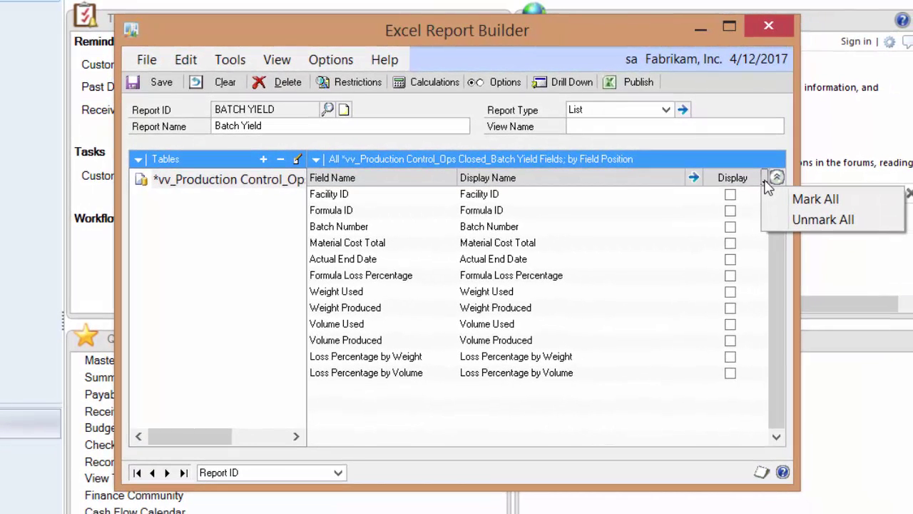
pyautogui.click(810, 199)
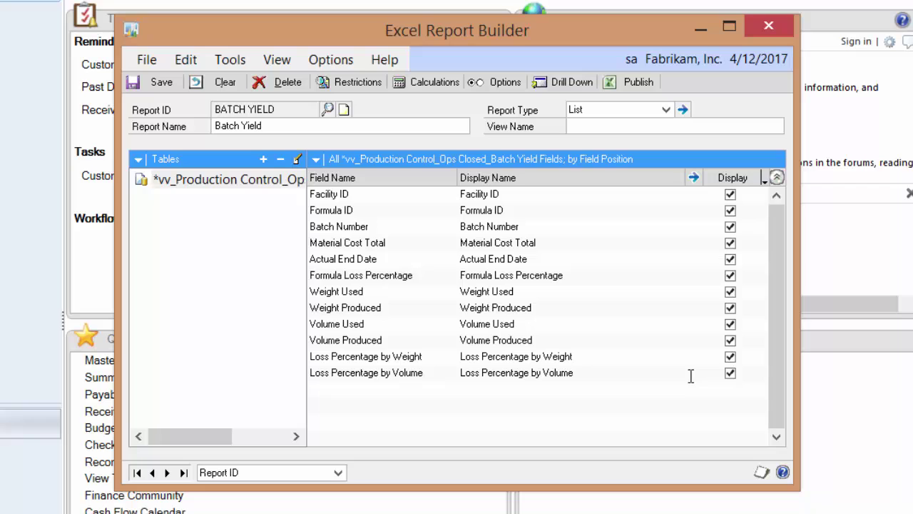
pyautogui.click(611, 127)
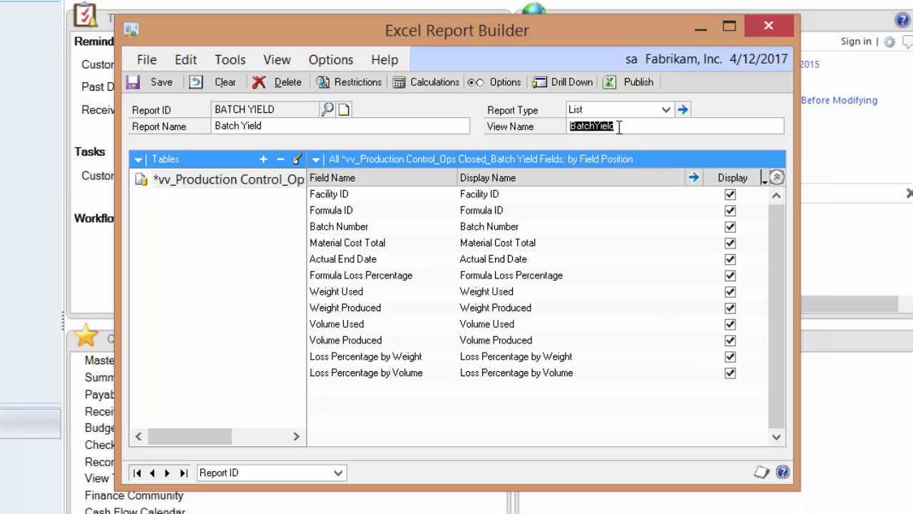
pyautogui.click(594, 126)
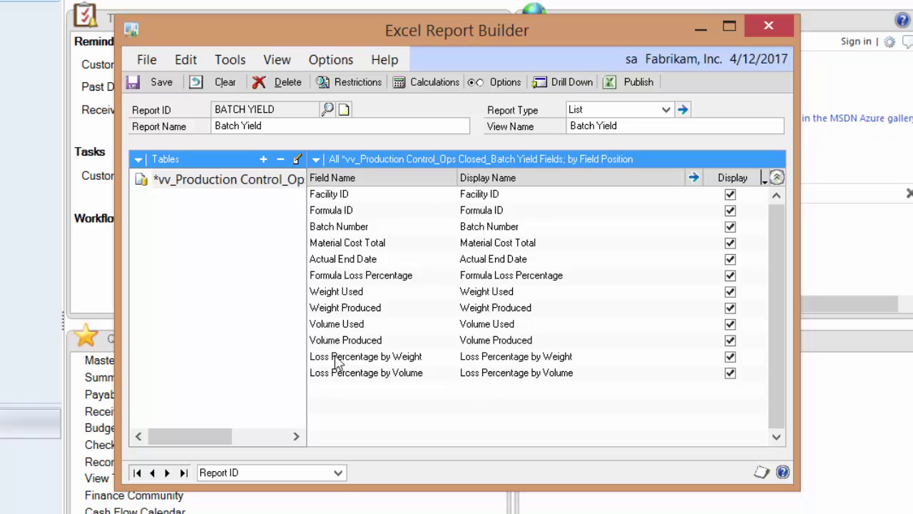
# Correct the rejected View Name to 'BatchYield' and bring up the Publish Report window.
pyautogui.click(624, 84)
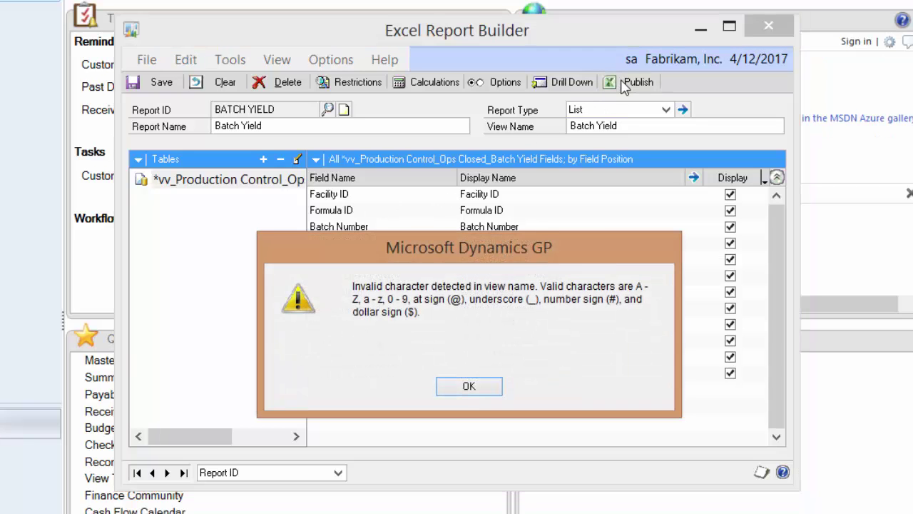
pyautogui.click(468, 388)
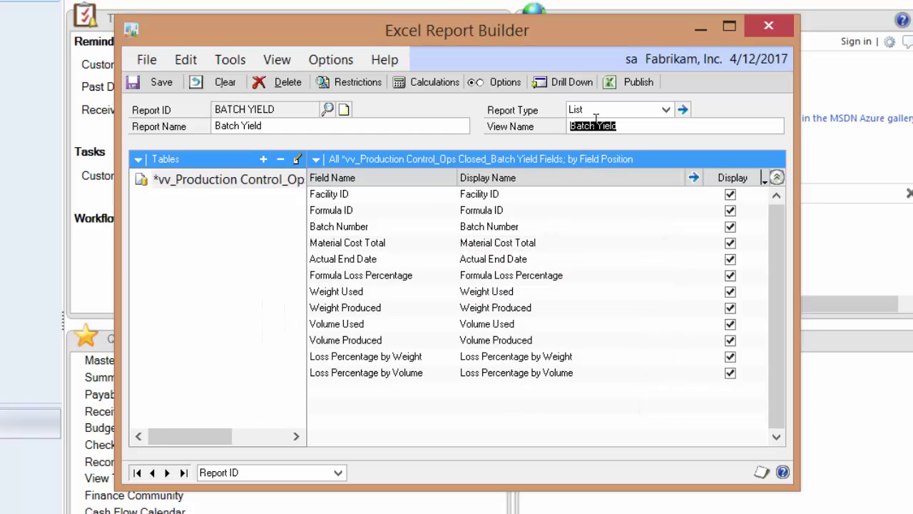
pyautogui.click(591, 126)
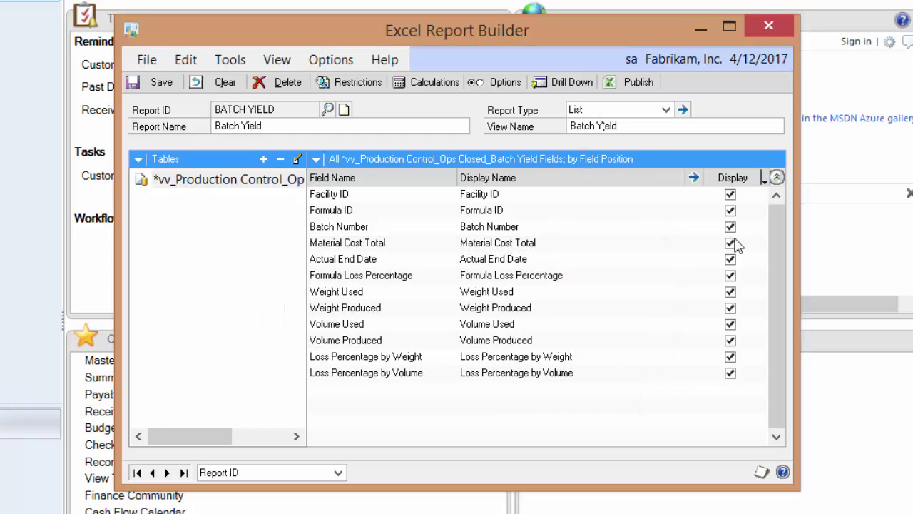
pyautogui.press('BackSpace')
pyautogui.click(640, 83)
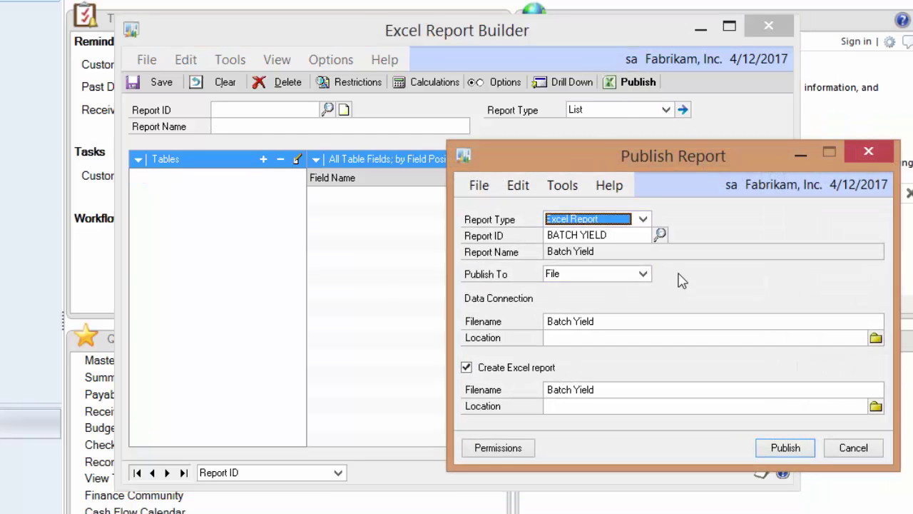
# Publish to File, with connection and Excel report locations both set to the GP2013 Data folder.
pyautogui.moveTo(543, 167); pyautogui.dragTo(332, 137)
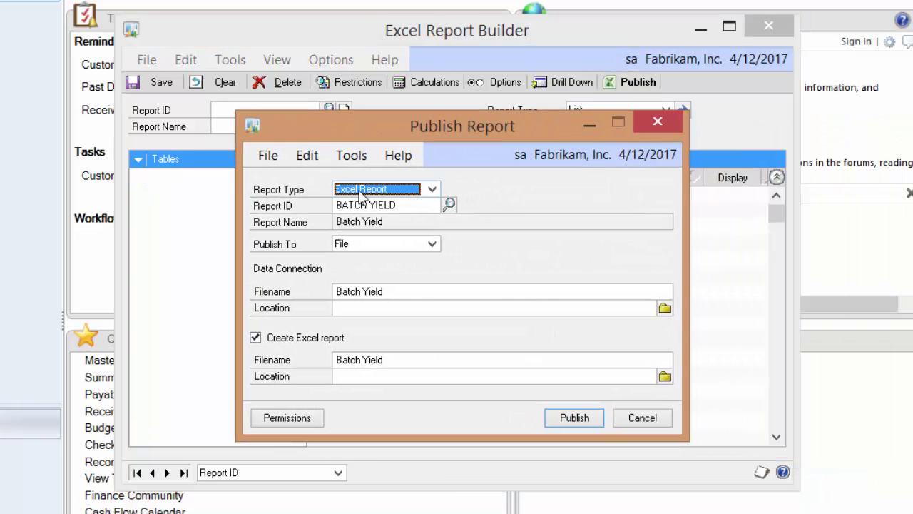
pyautogui.click(368, 246)
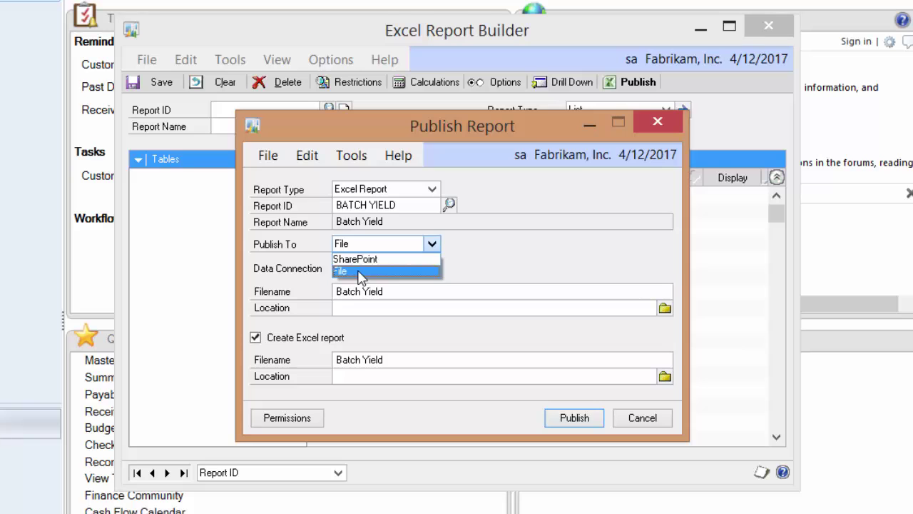
pyautogui.click(360, 271)
pyautogui.click(367, 309)
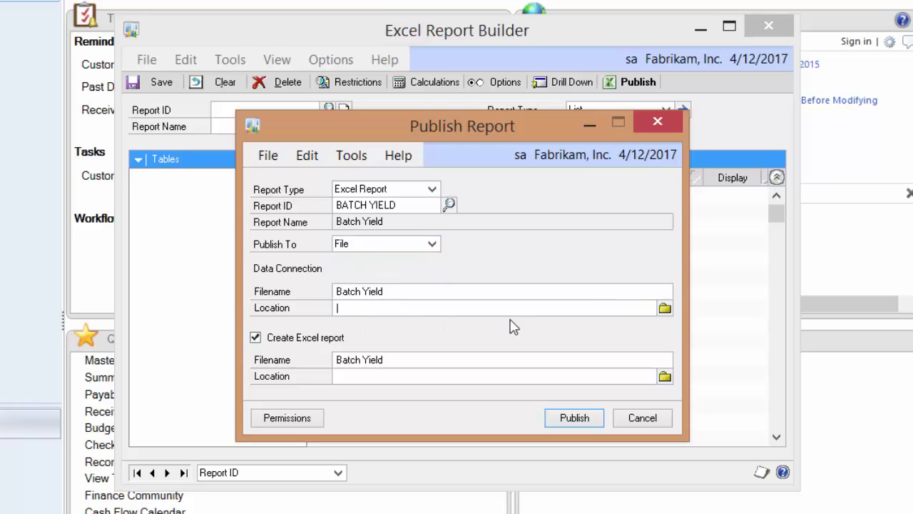
pyautogui.click(665, 309)
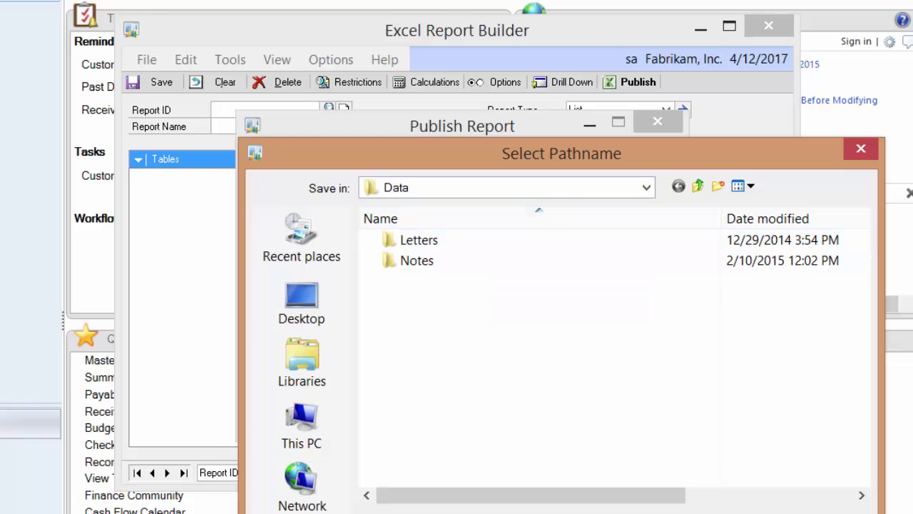
pyautogui.press('Return')
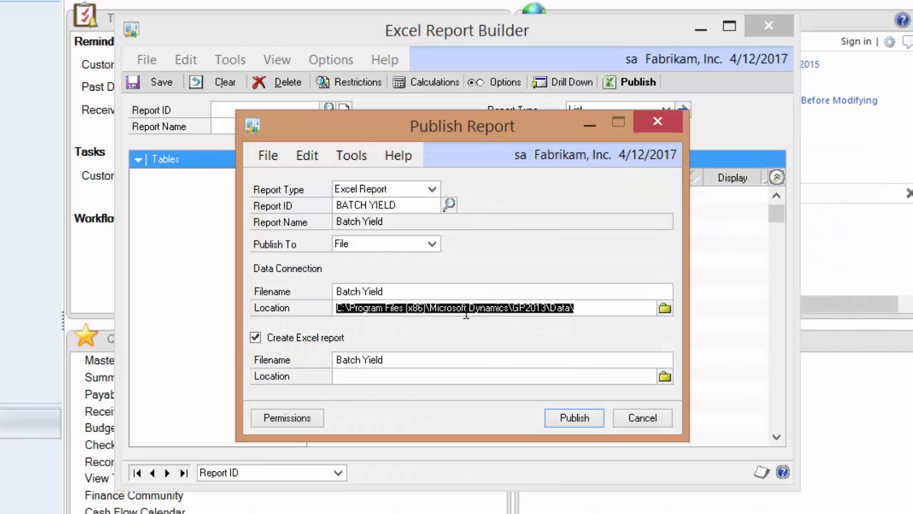
pyautogui.click(665, 376)
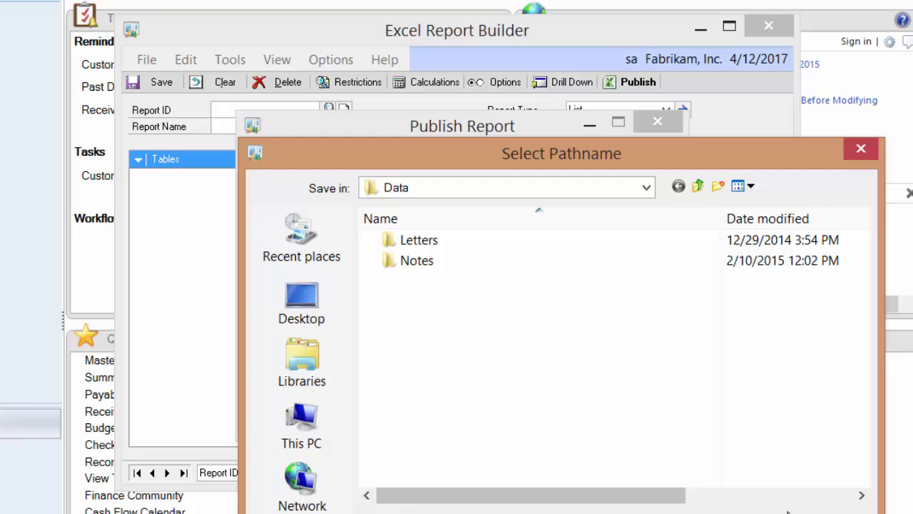
pyautogui.press('Return')
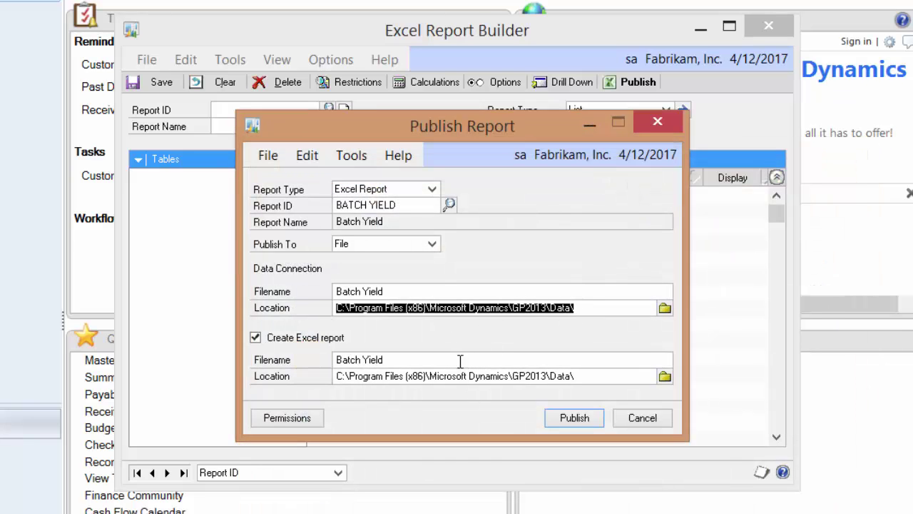
# Grant all database roles permission, publish the report, and switch to File Explorer.
pyautogui.click(304, 419)
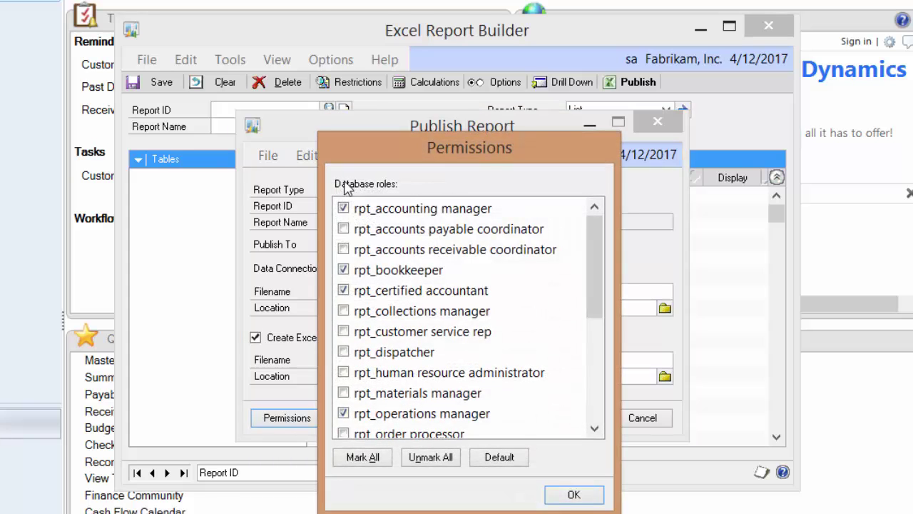
pyautogui.click(363, 457)
pyautogui.moveTo(594, 279); pyautogui.dragTo(598, 259)
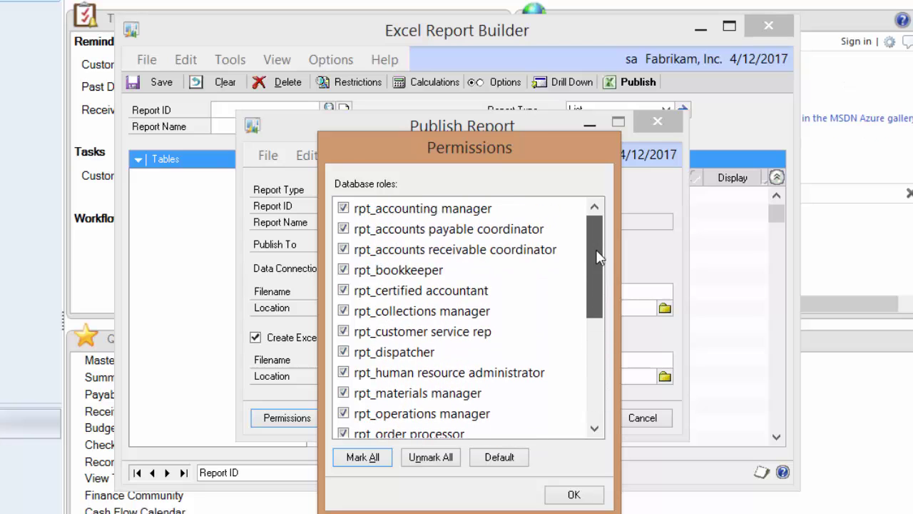
pyautogui.click(573, 495)
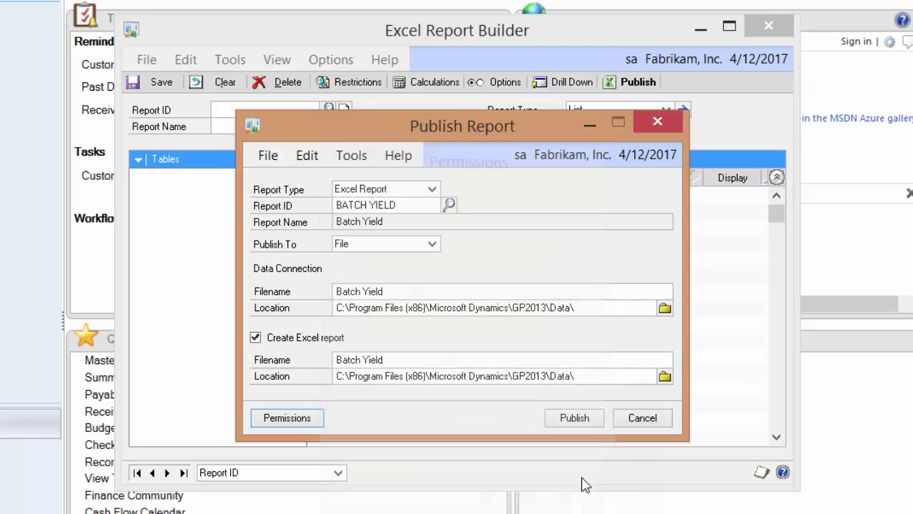
pyautogui.click(575, 419)
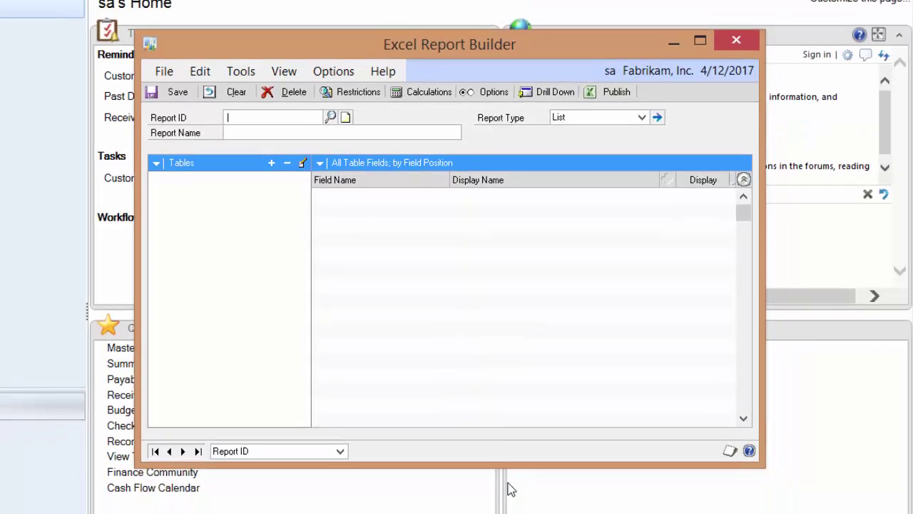
pyautogui.hotkey('alt', 'Tab')
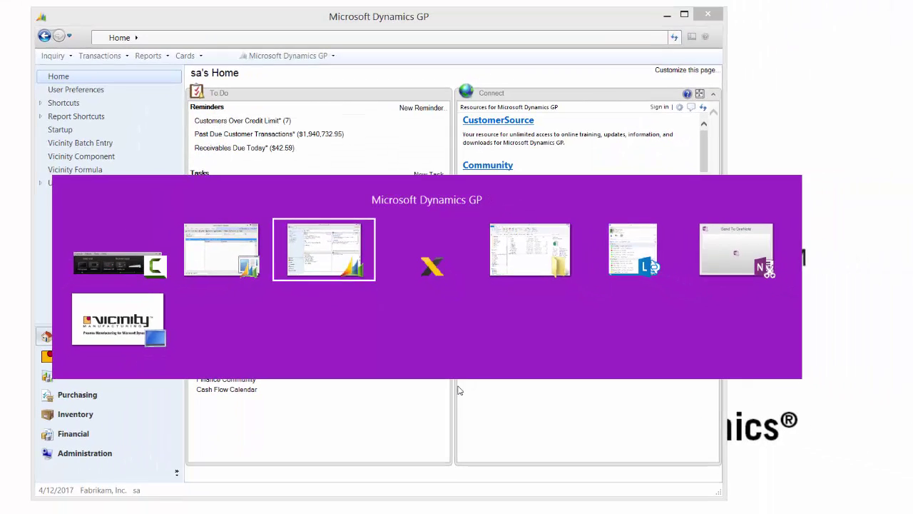
pyautogui.hotkey('alt', 'Tab')
pyautogui.hotkey('alt', 'Tab')
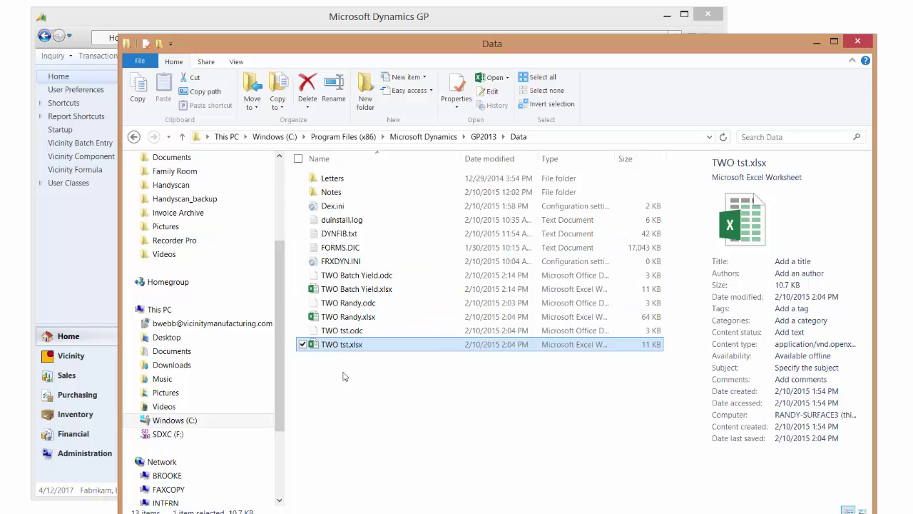
# Open TWO Batch Yield.xlsx in Excel and enable its data connection content.
pyautogui.click(351, 293)
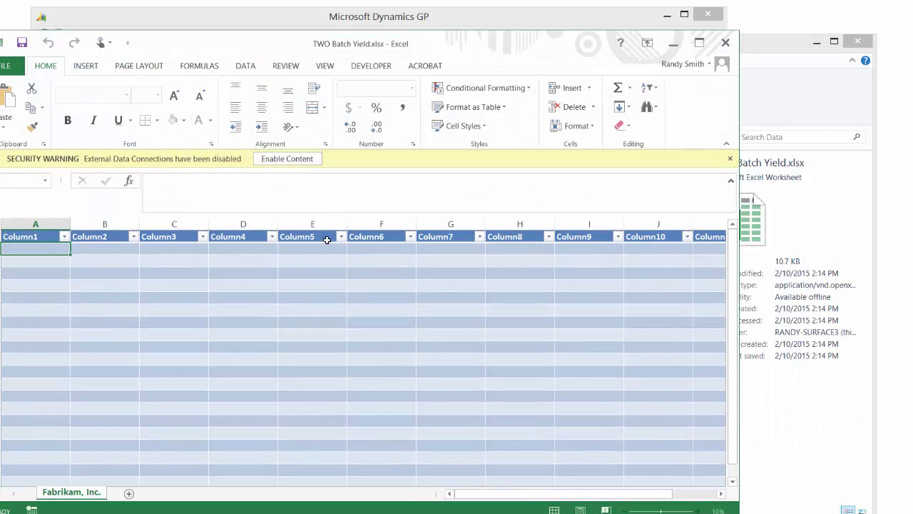
pyautogui.click(301, 160)
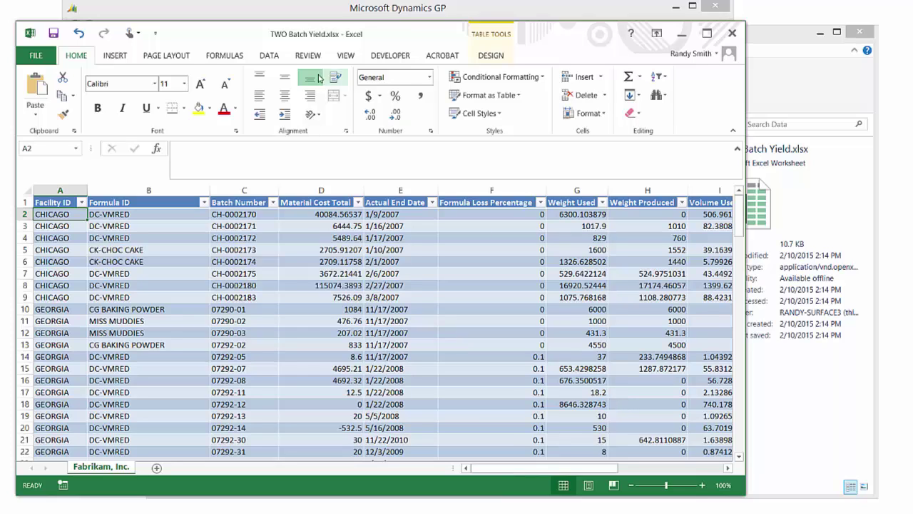
pyautogui.click(279, 60)
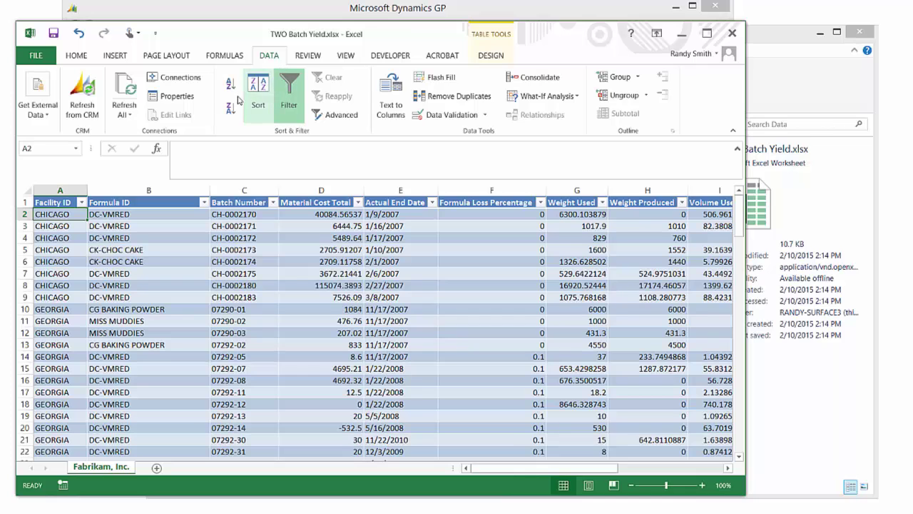
pyautogui.click(175, 77)
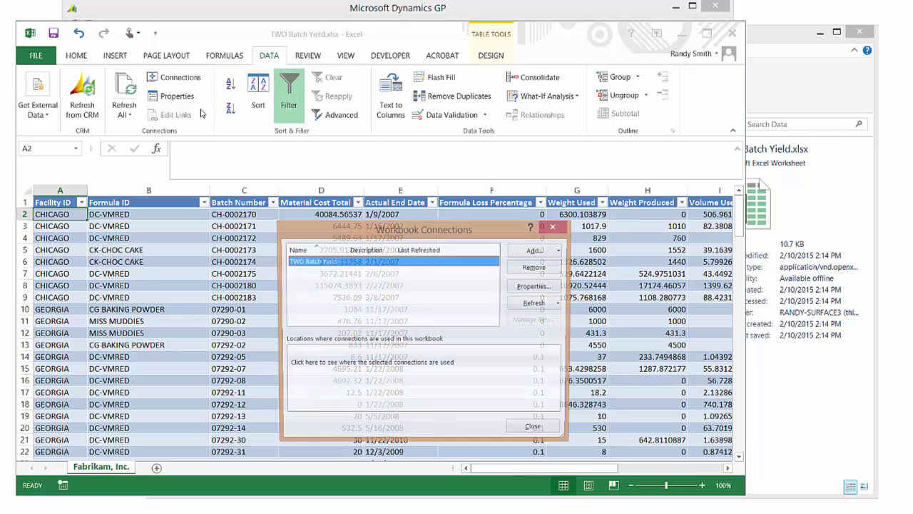
pyautogui.click(540, 288)
pyautogui.click(346, 243)
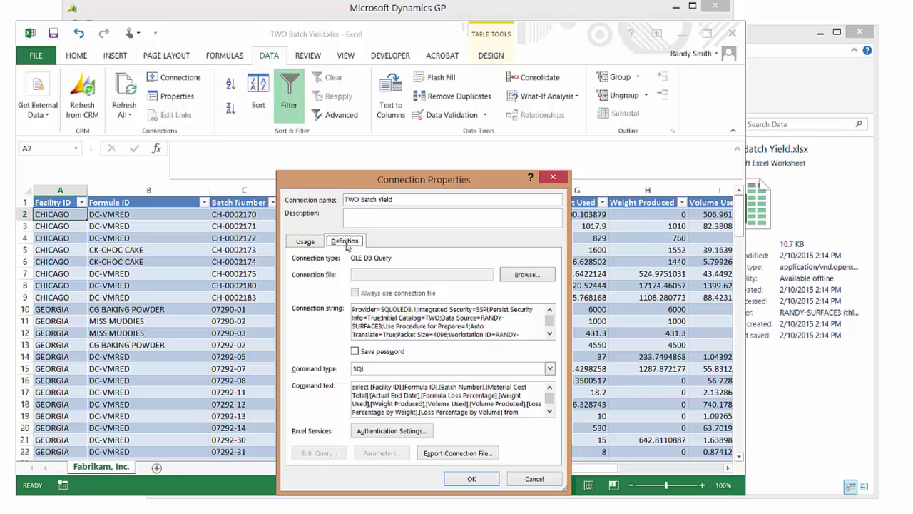
pyautogui.click(550, 411)
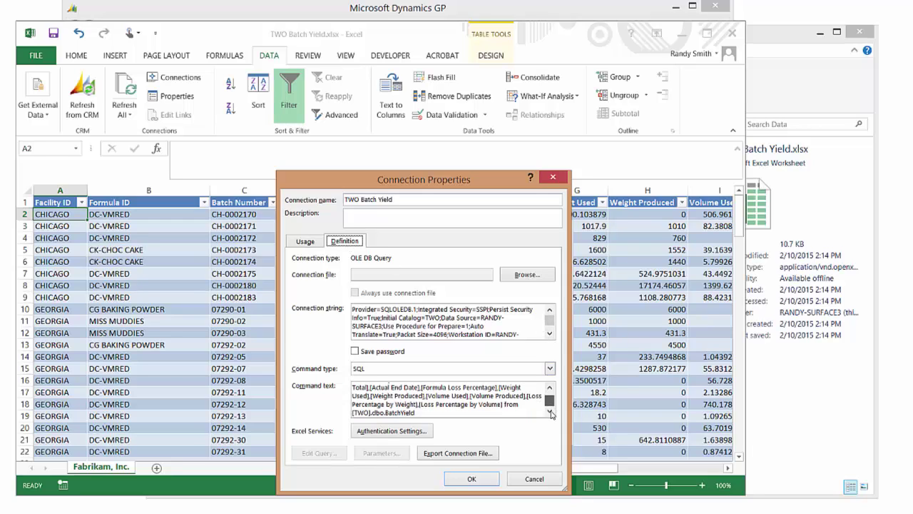
pyautogui.moveTo(455, 414); pyautogui.dragTo(339, 376)
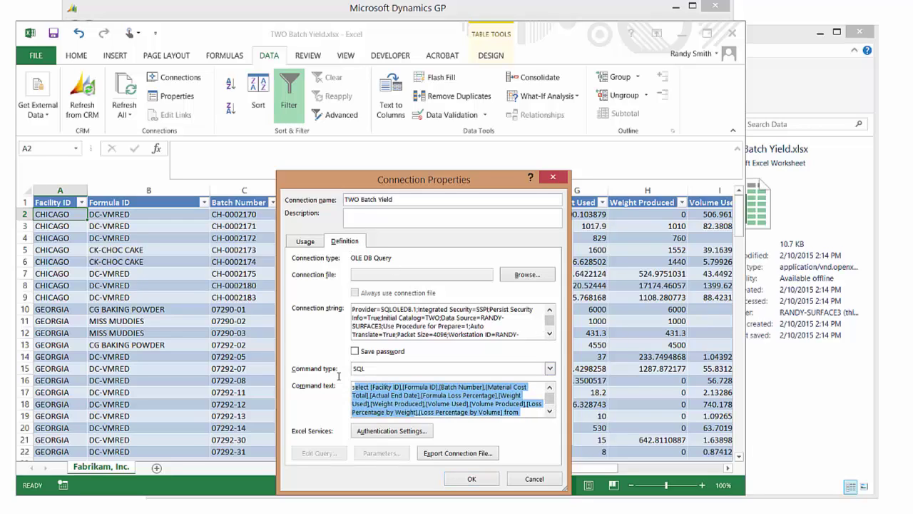
pyautogui.moveTo(530, 333); pyautogui.dragTo(369, 303)
pyautogui.click(448, 402)
pyautogui.click(495, 481)
pyautogui.click(536, 430)
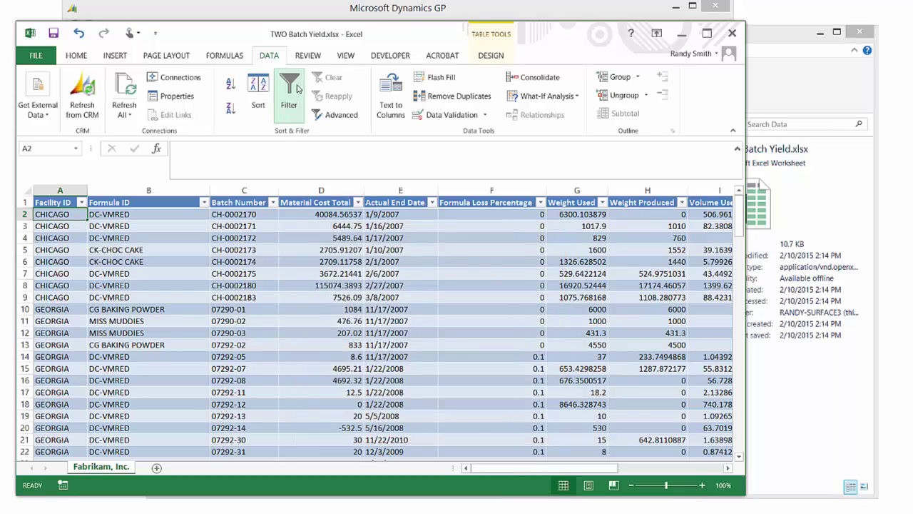
# Insert a PivotTable from the report's data table on a new worksheet.
pyautogui.click(115, 55)
pyautogui.click(38, 91)
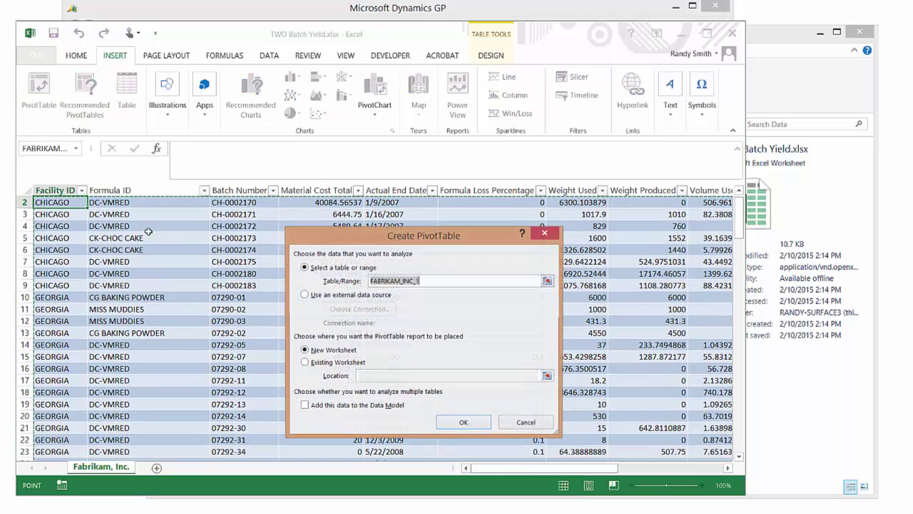
pyautogui.click(455, 423)
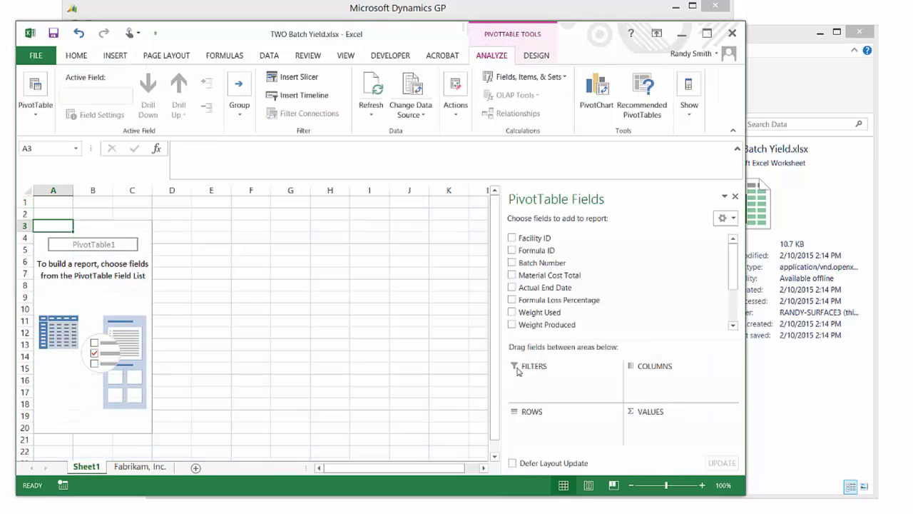
# Put Formula ID in rows, Facility ID in columns, and Weight Used and Weight Produced in values.
pyautogui.moveTo(534, 249); pyautogui.dragTo(542, 420)
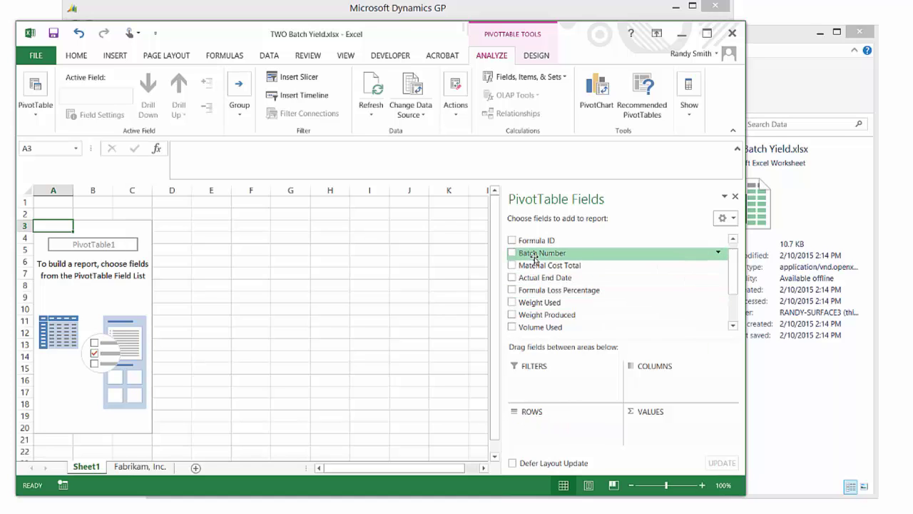
pyautogui.moveTo(535, 241); pyautogui.dragTo(545, 421)
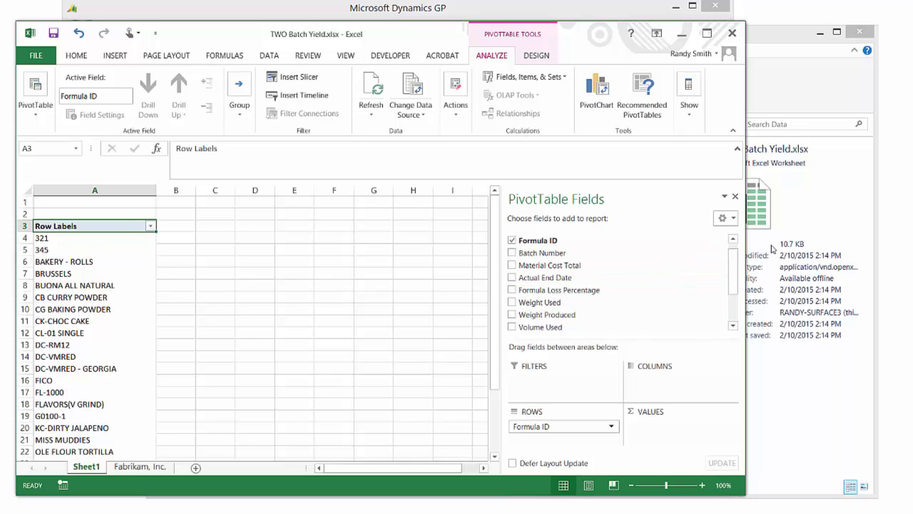
pyautogui.click(733, 240)
pyautogui.moveTo(539, 238); pyautogui.dragTo(652, 378)
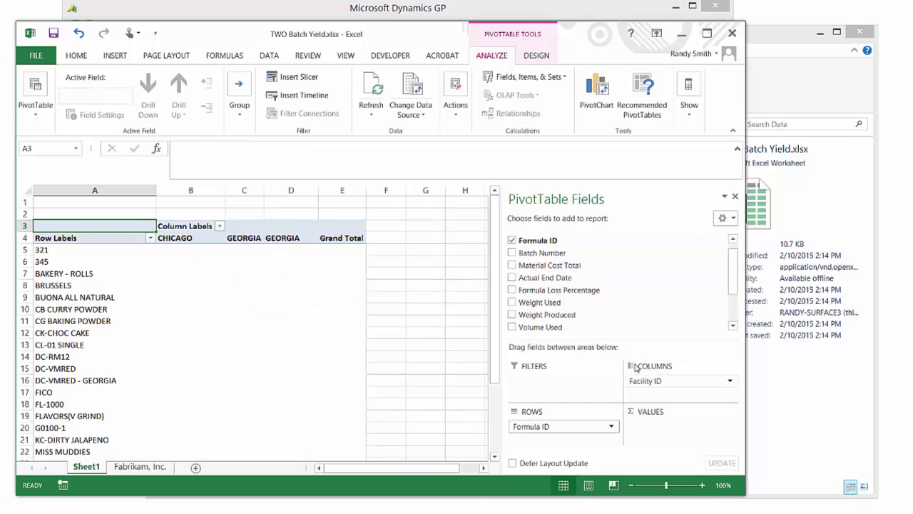
pyautogui.moveTo(530, 302); pyautogui.dragTo(691, 433)
pyautogui.moveTo(568, 315); pyautogui.dragTo(697, 444)
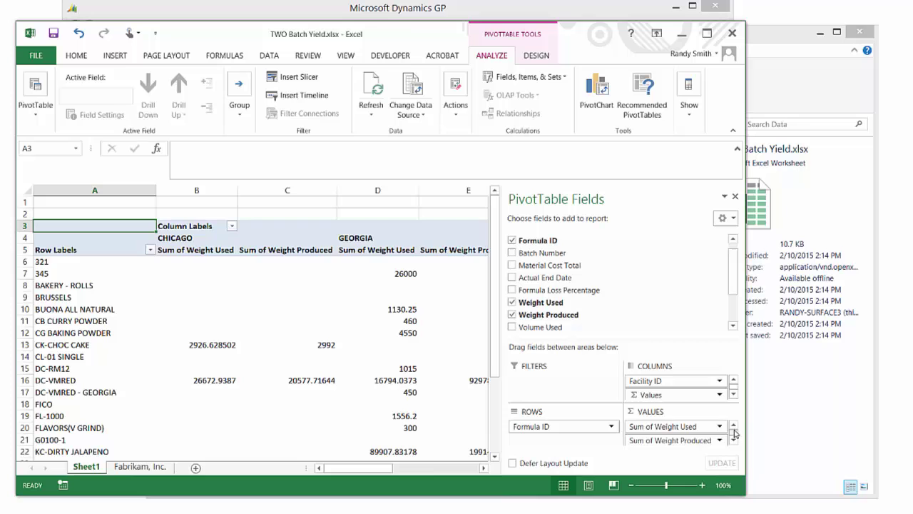
# Format Sum of Weight Used as Number with 0 decimal places and a 1000 separator.
pyautogui.click(711, 427)
pyautogui.click(671, 412)
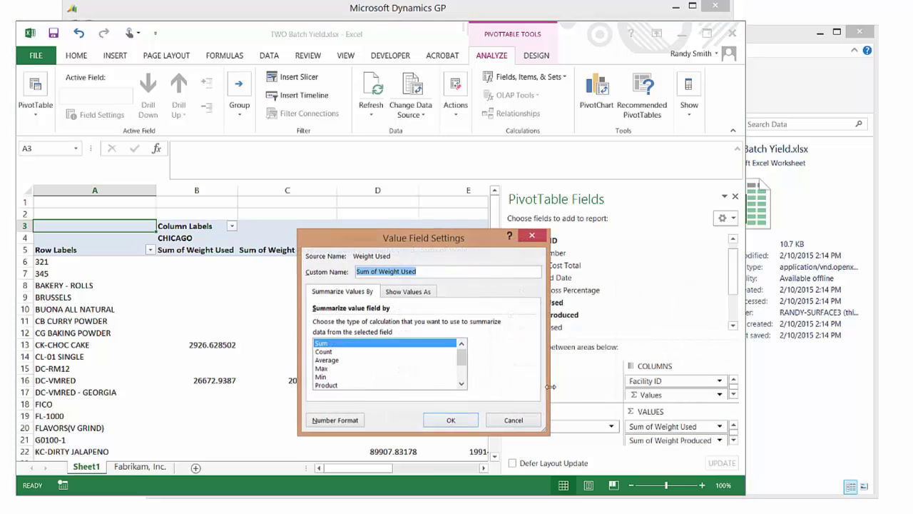
pyautogui.click(343, 420)
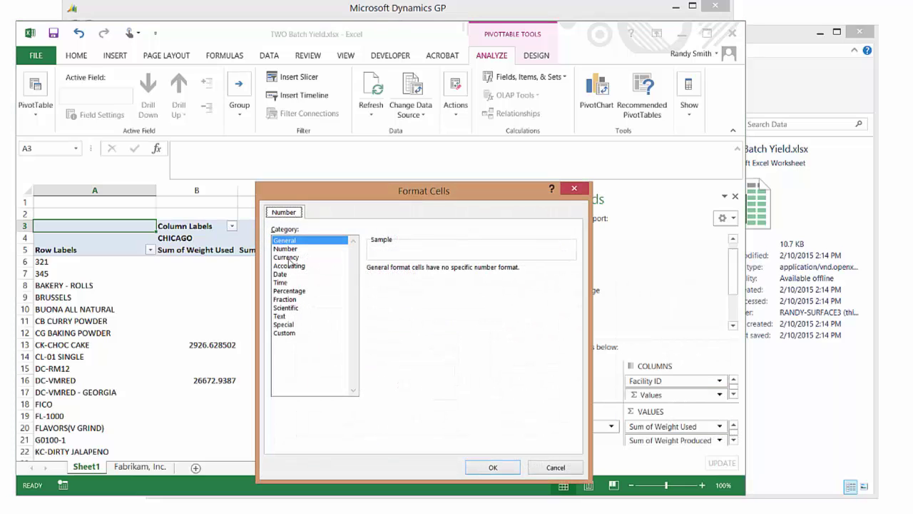
pyautogui.click(291, 249)
pyautogui.click(453, 272)
pyautogui.click(453, 272)
pyautogui.click(399, 284)
pyautogui.click(482, 472)
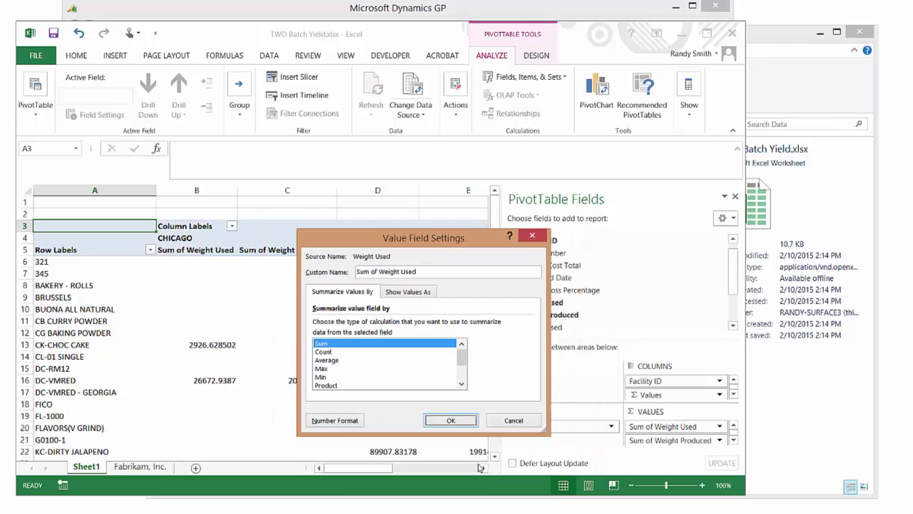
pyautogui.click(457, 422)
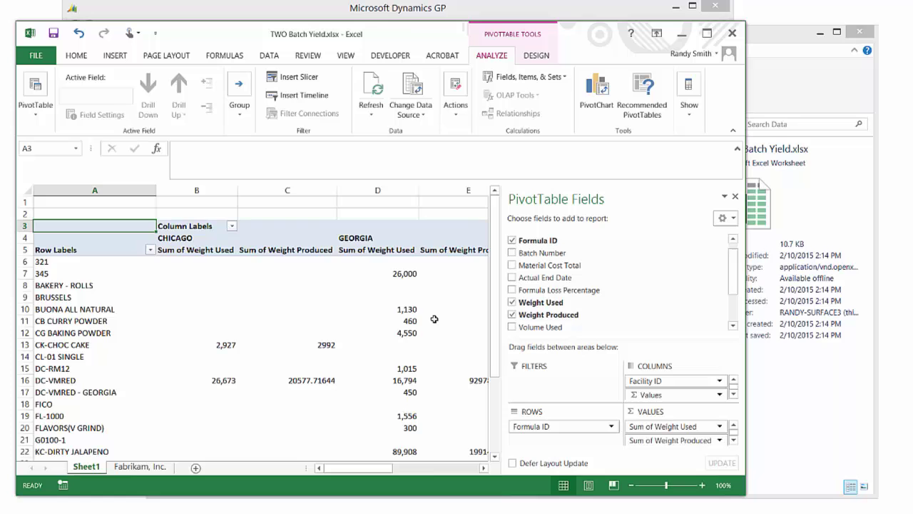
# Give Sum of Weight Produced the same 0-decimal, thousands-separated format and hide the field list.
pyautogui.click(720, 440)
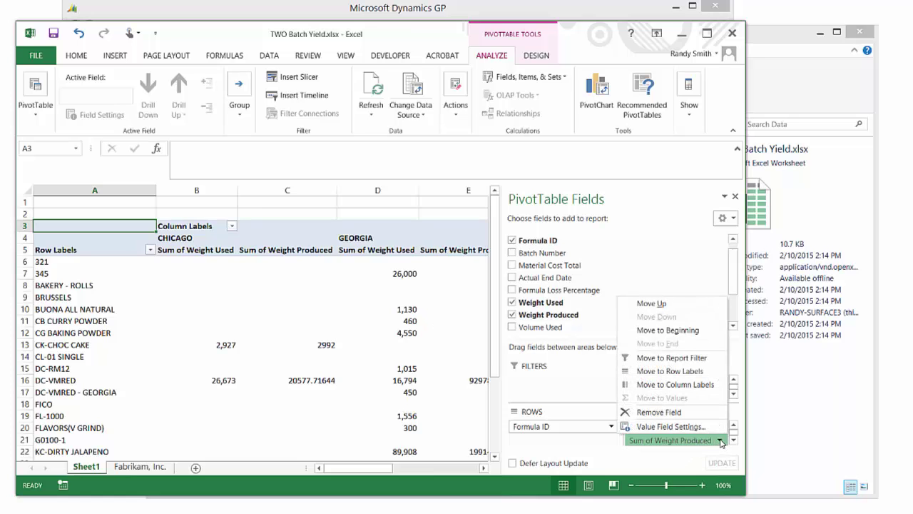
pyautogui.click(690, 428)
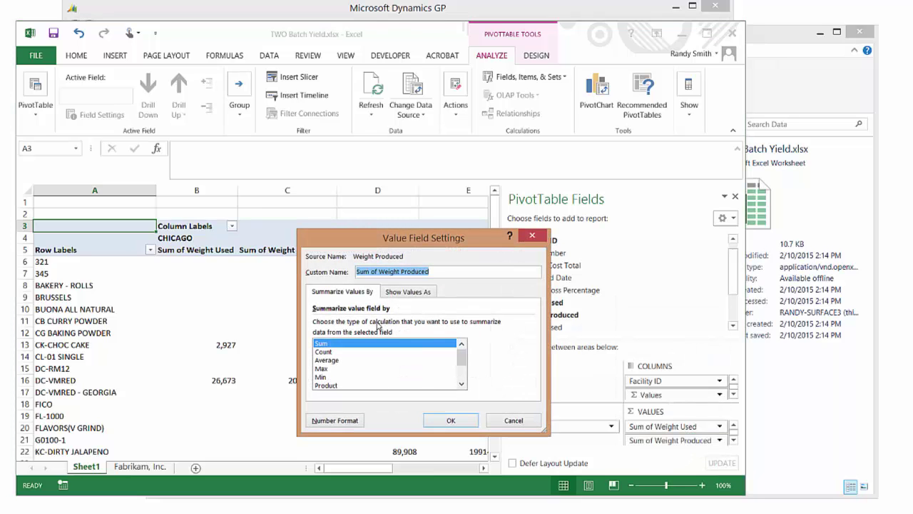
pyautogui.click(403, 292)
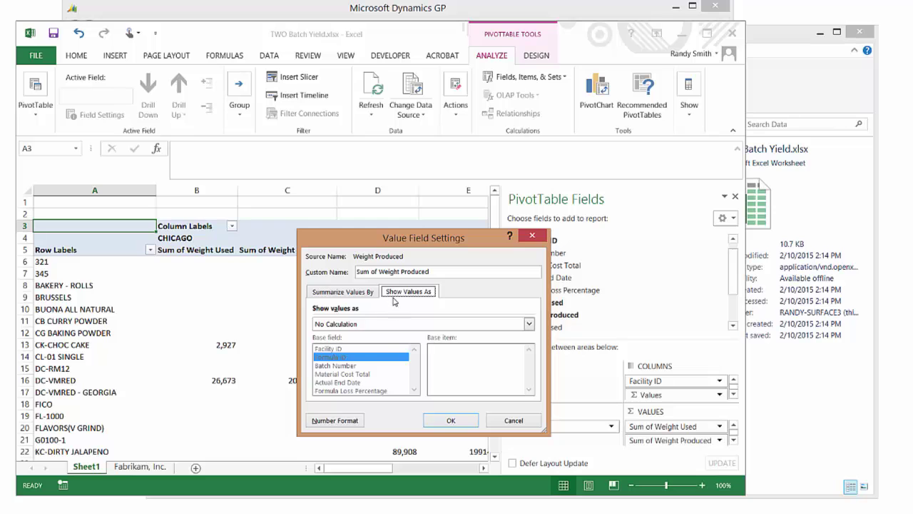
pyautogui.click(357, 291)
pyautogui.click(335, 420)
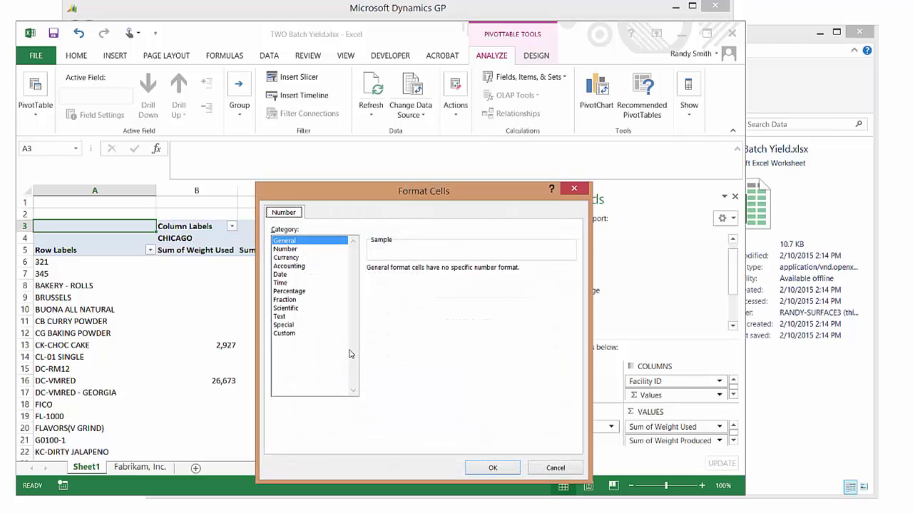
pyautogui.click(289, 250)
pyautogui.click(403, 285)
pyautogui.click(453, 272)
pyautogui.click(454, 271)
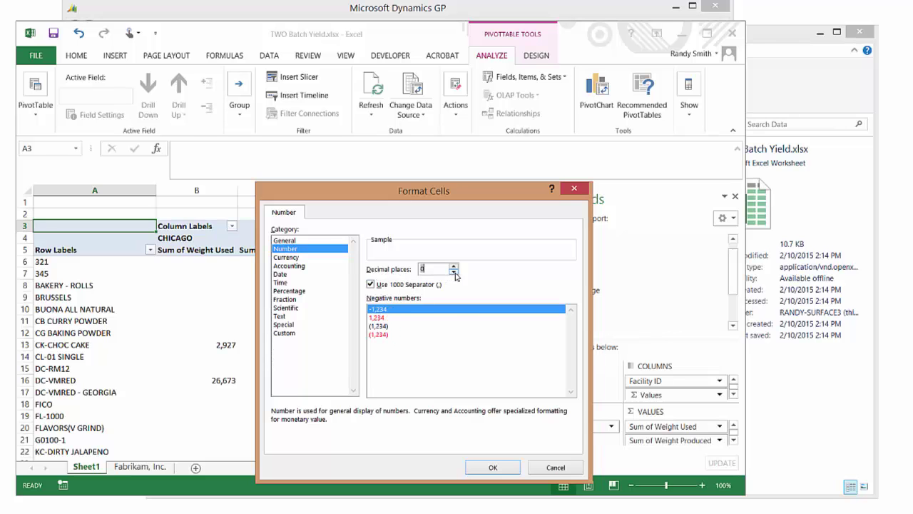
pyautogui.click(490, 464)
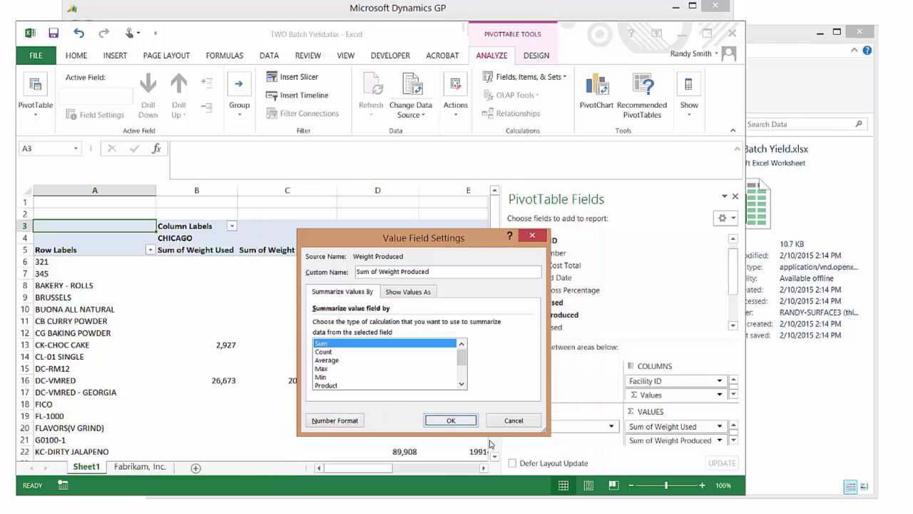
pyautogui.click(450, 421)
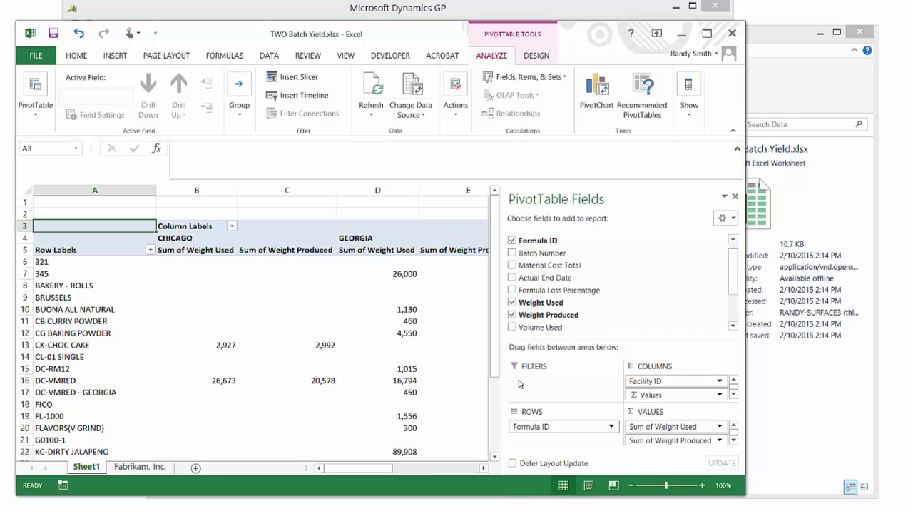
pyautogui.click(736, 197)
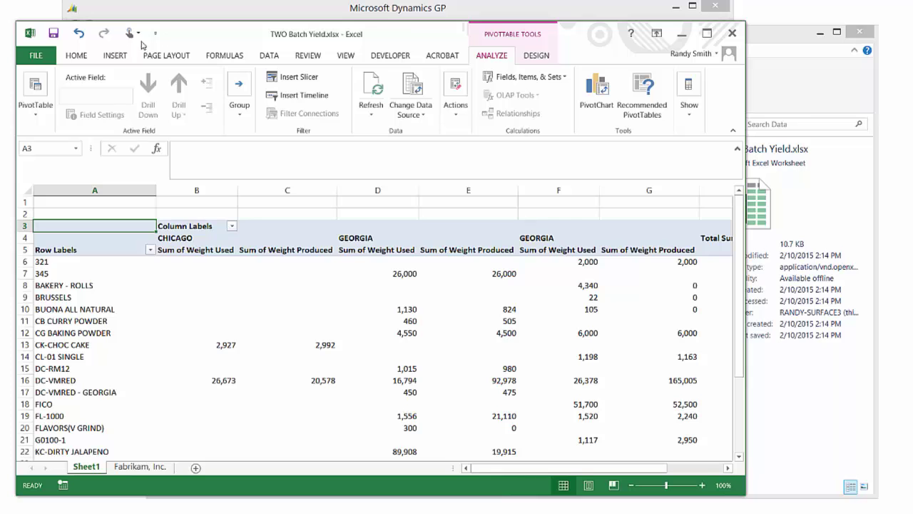
pyautogui.click(732, 38)
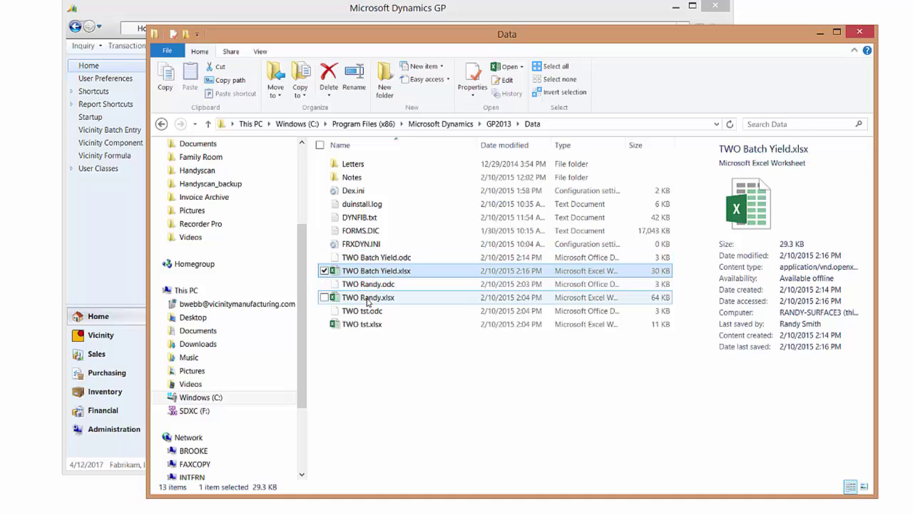
pyautogui.doubleClick(368, 272)
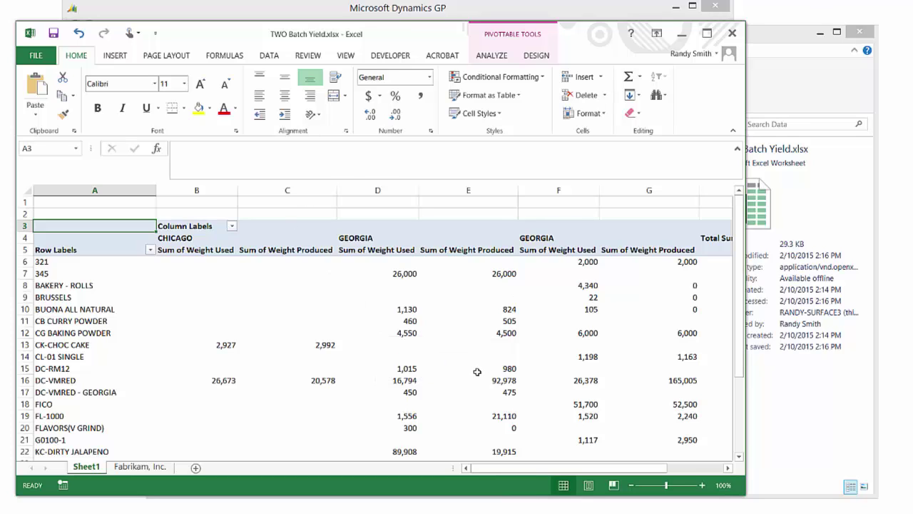
pyautogui.moveTo(477, 371)
pyautogui.moveTo(427, 333)
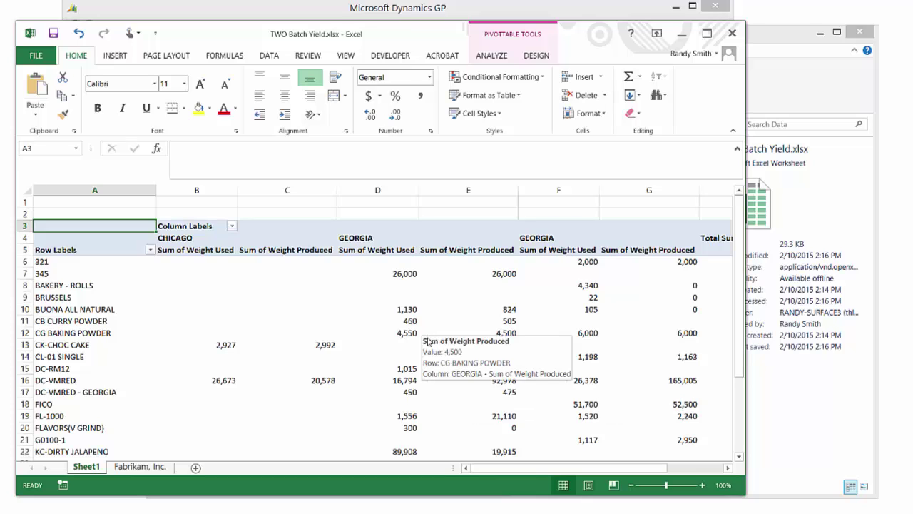